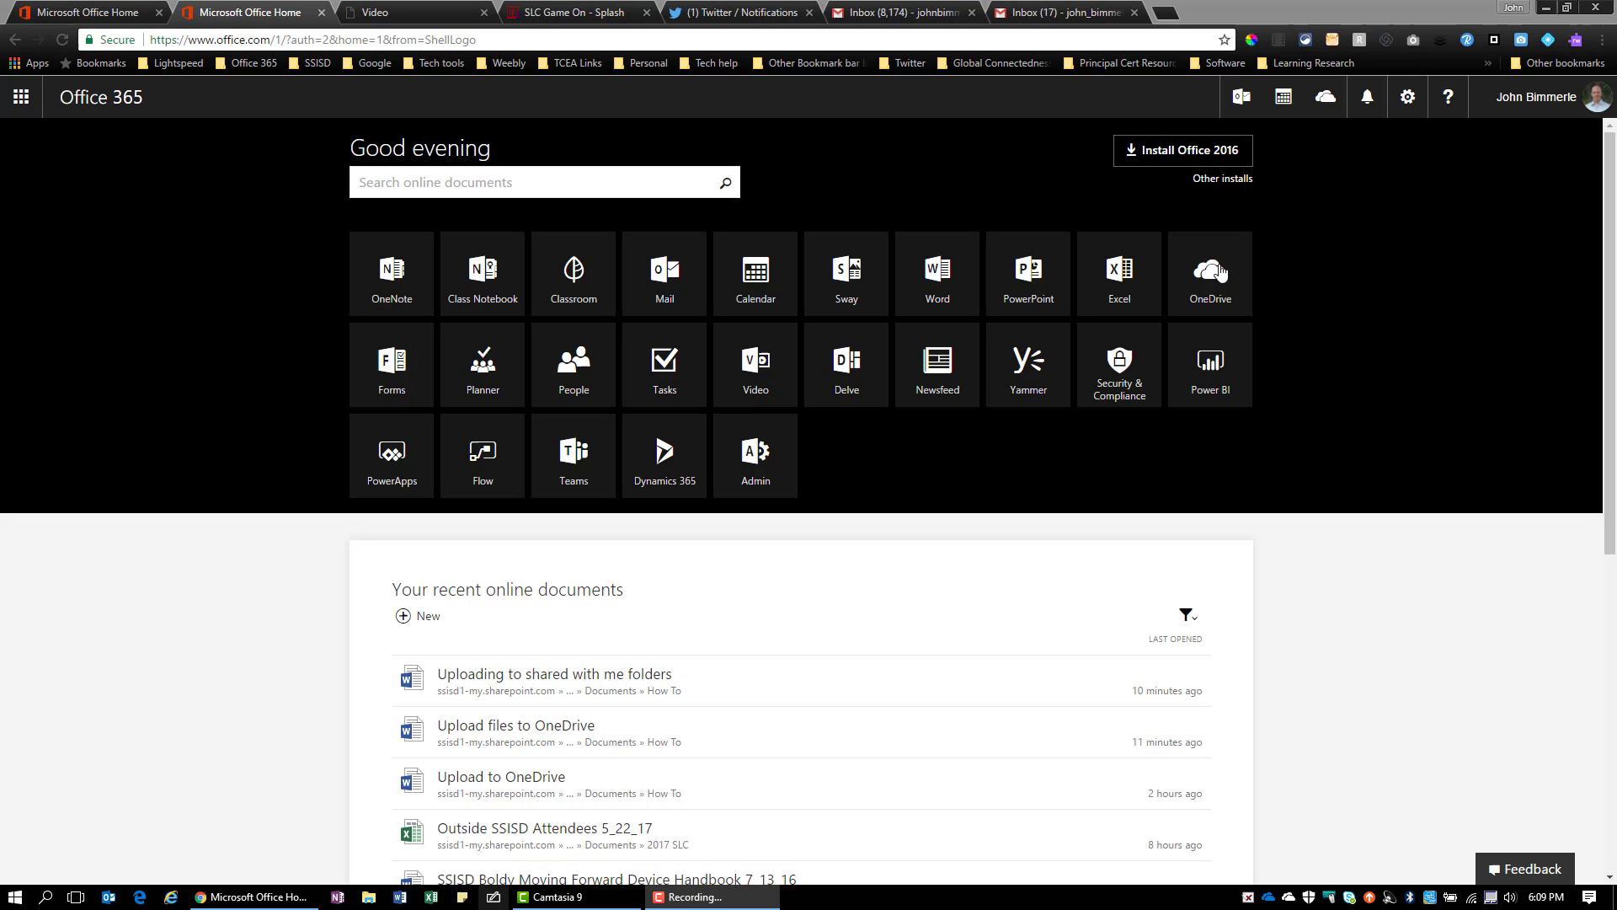
Open OneDrive from the Office 365 home page to show the files list.
click(1221, 273)
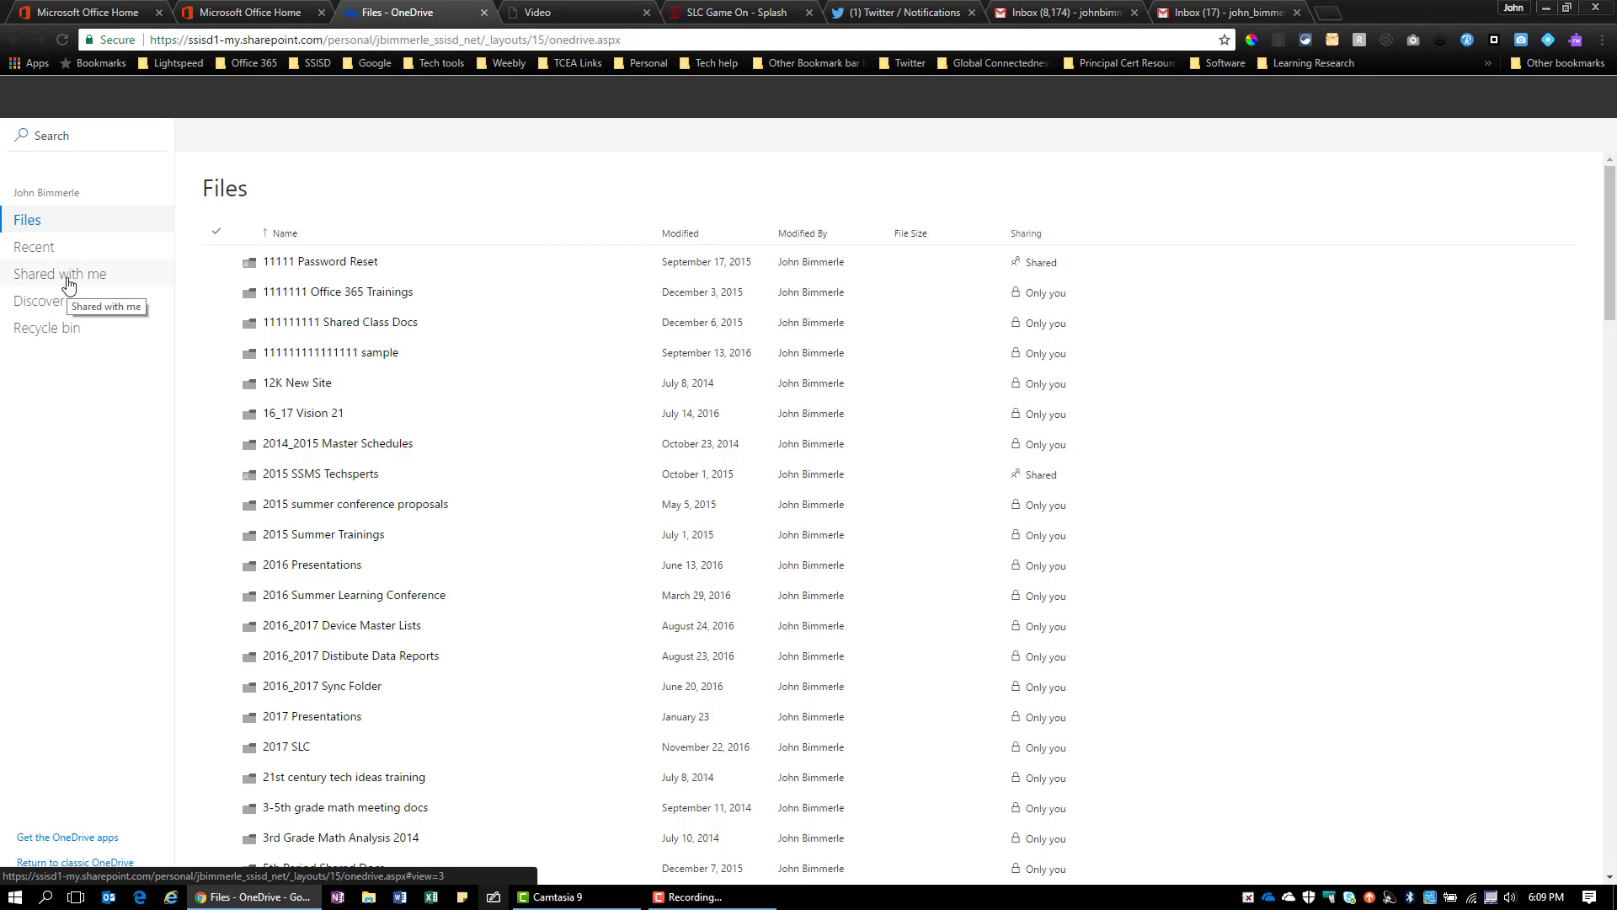
Switch to the 'Shared with me' view of items others have shared.
click(69, 286)
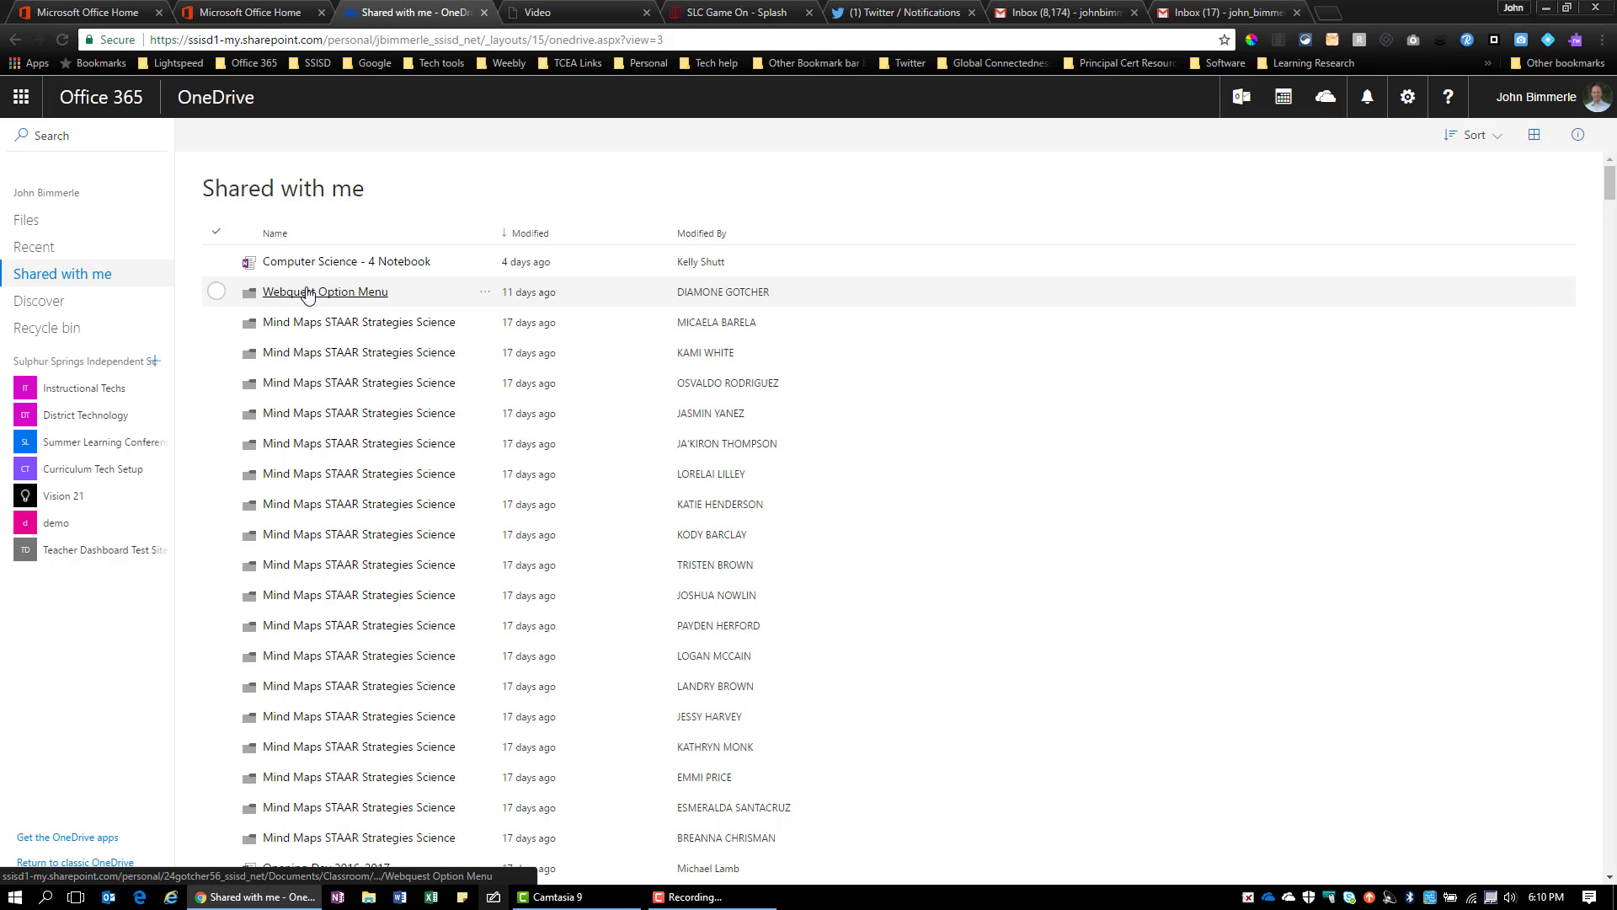
Search for '2016 sshs curriculum' and open the 2016 SSHS Curriculum Work folder.
click(51, 135)
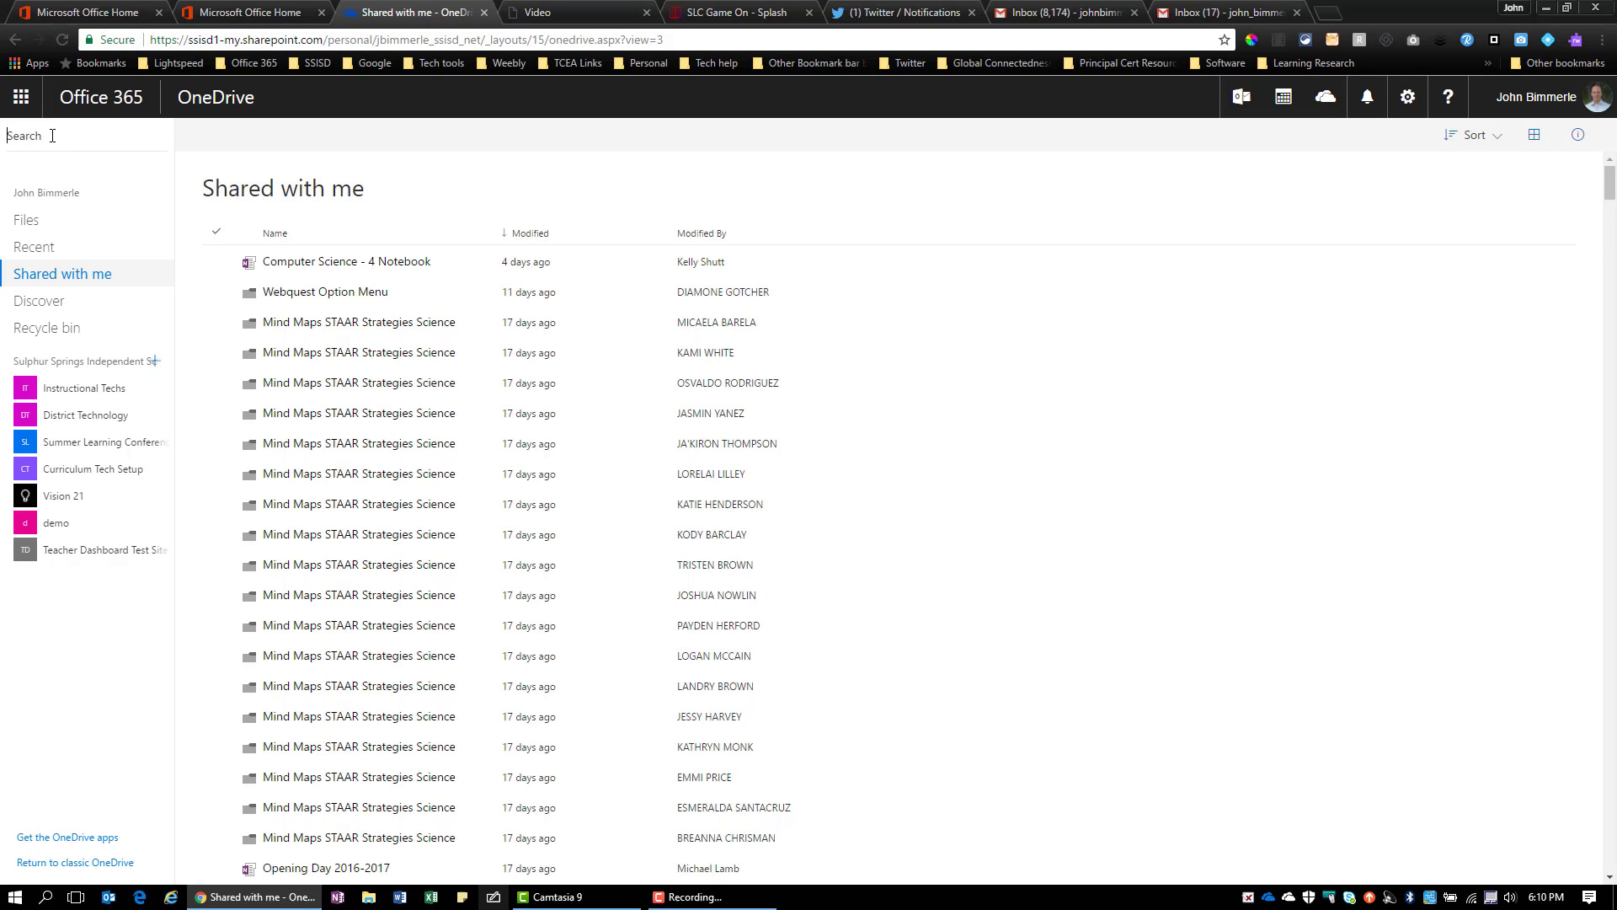
text(2016 sshs curriculum)
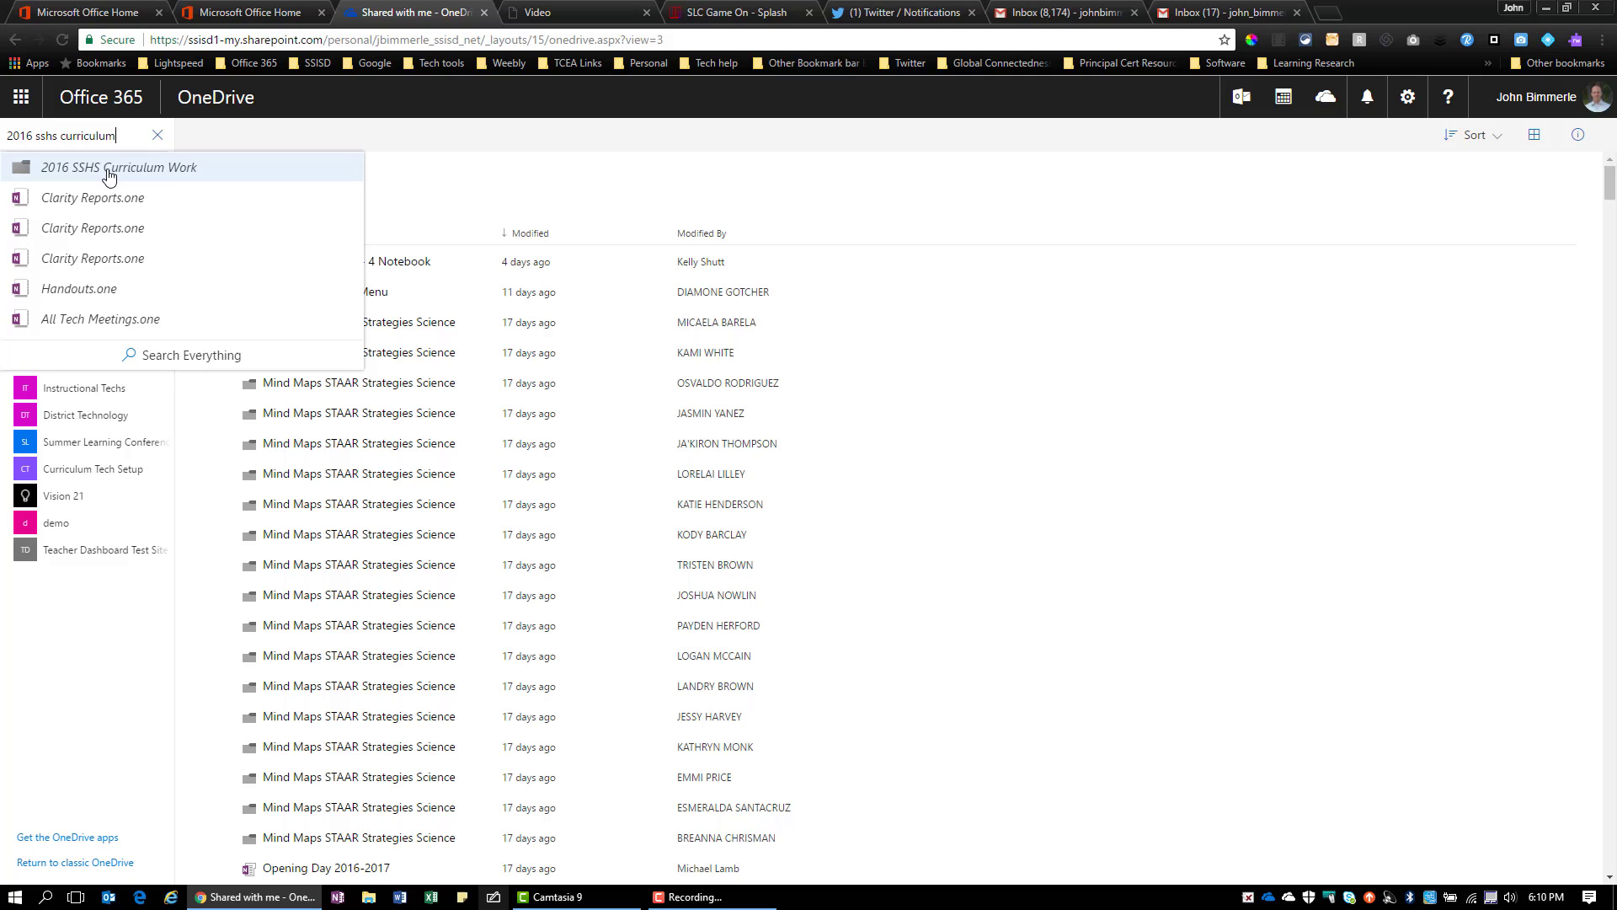
click(109, 177)
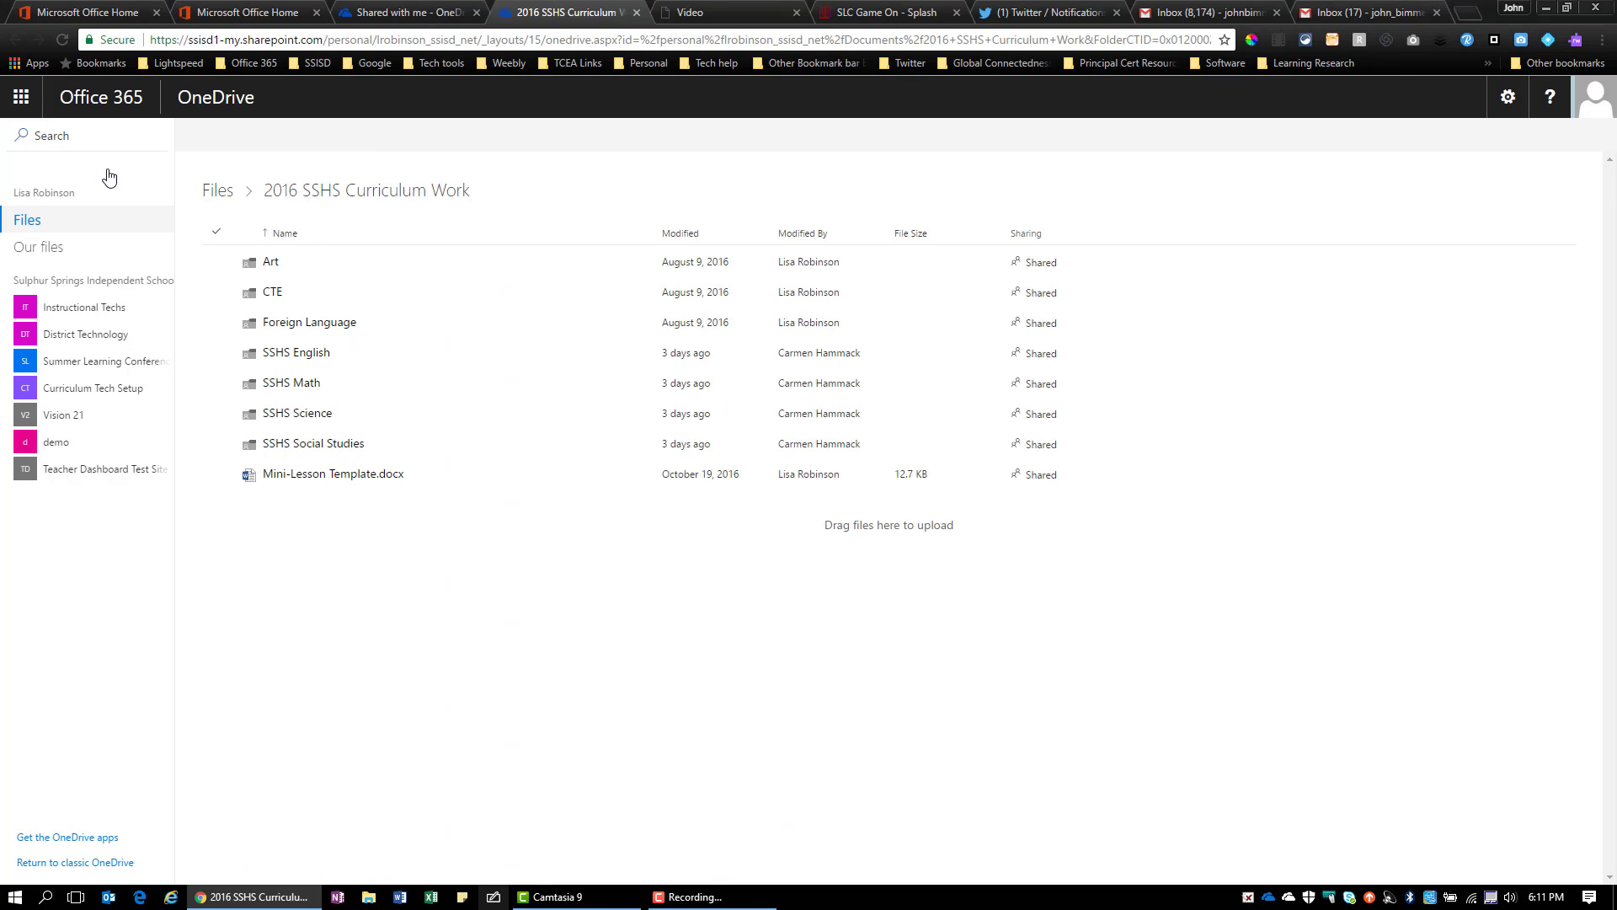
Navigate into SSHS English, then 00 English II, then its Resources folder.
click(309, 359)
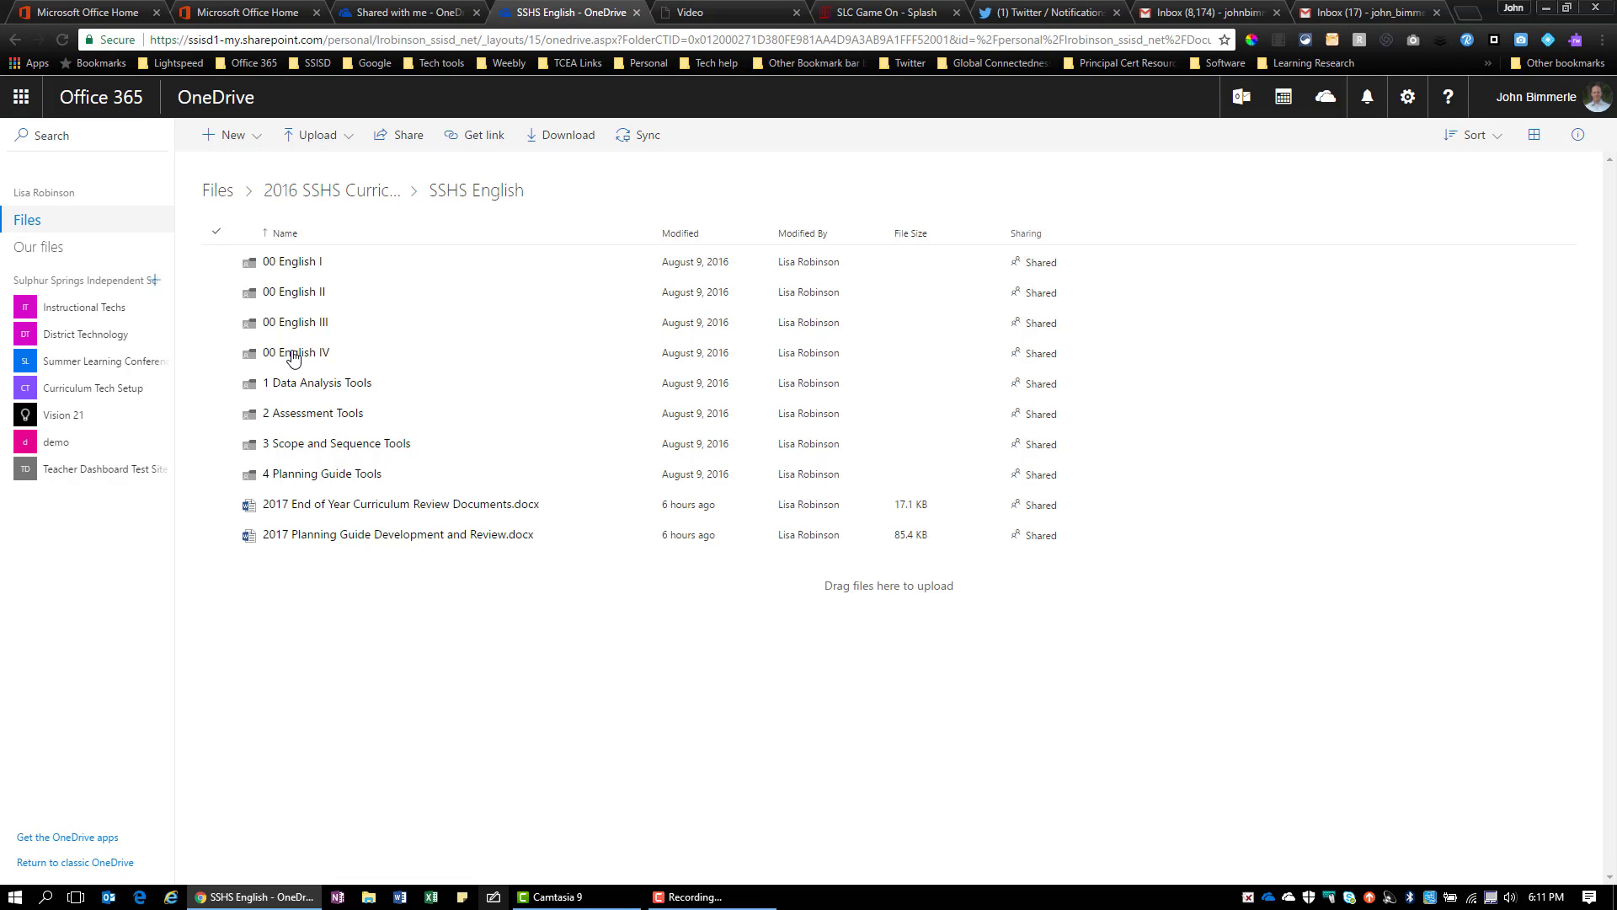
click(295, 293)
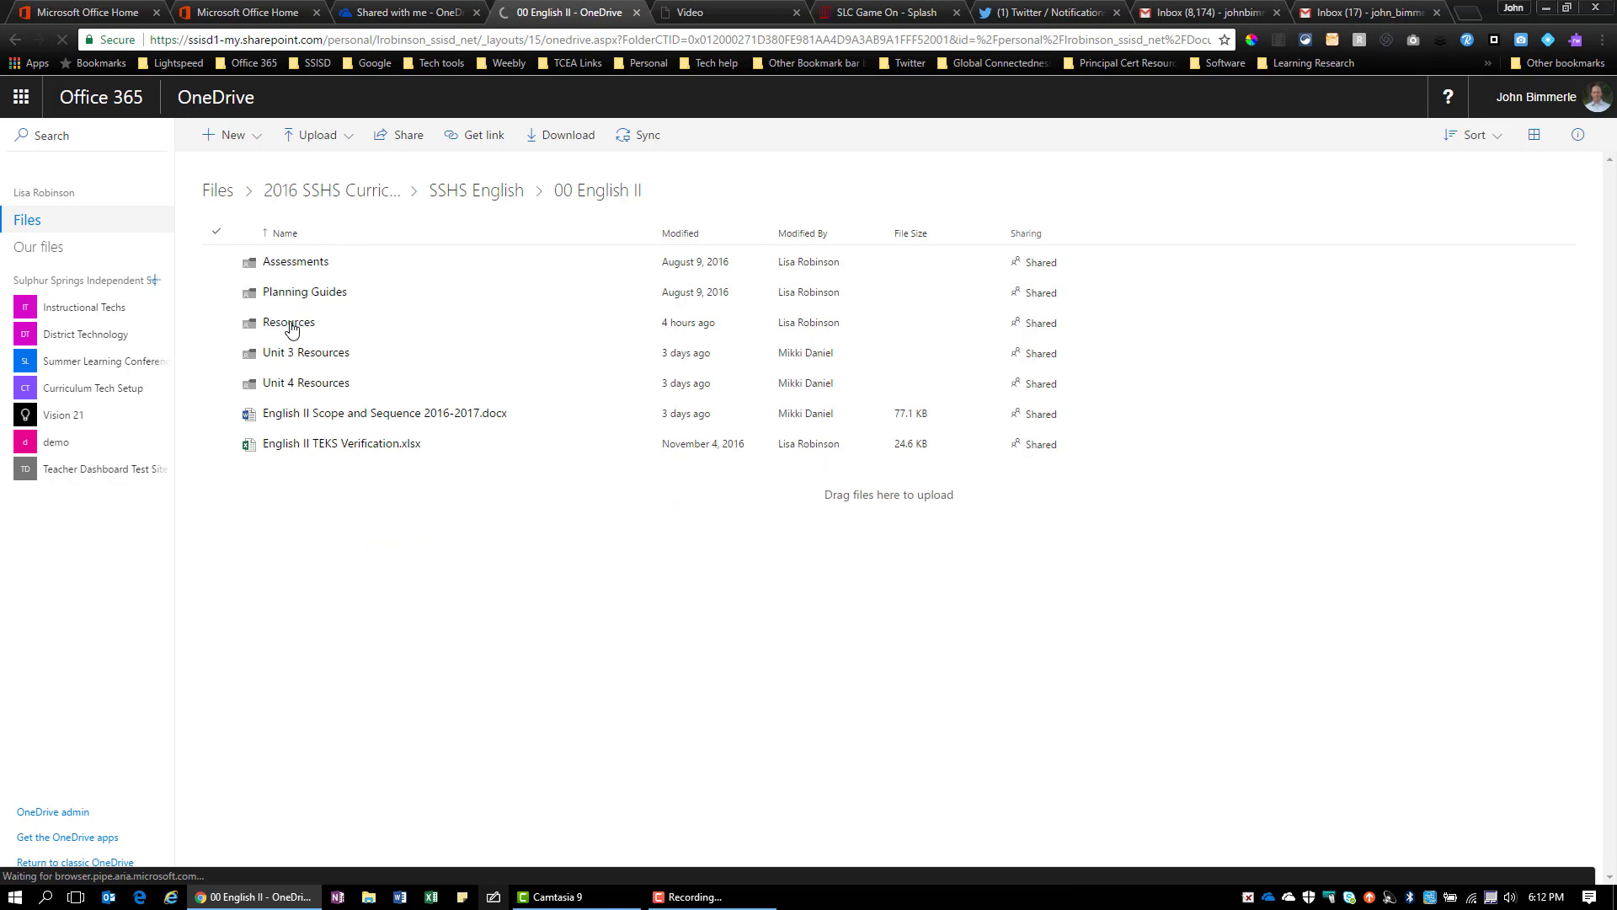
click(291, 326)
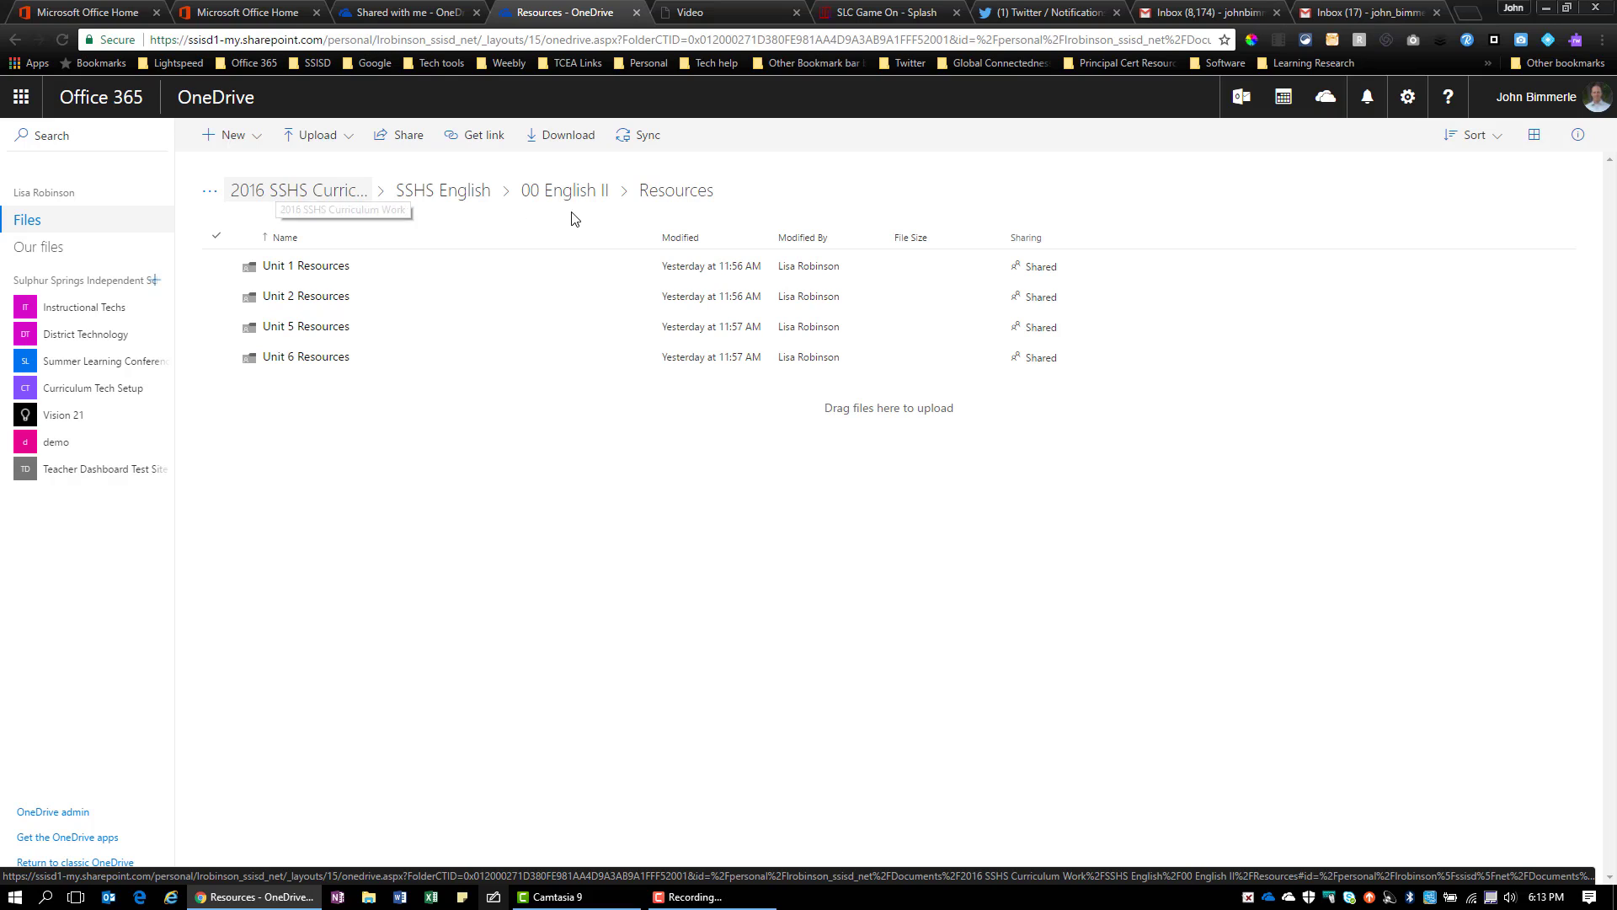
Start an upload of individual files into the Resources folder.
click(347, 136)
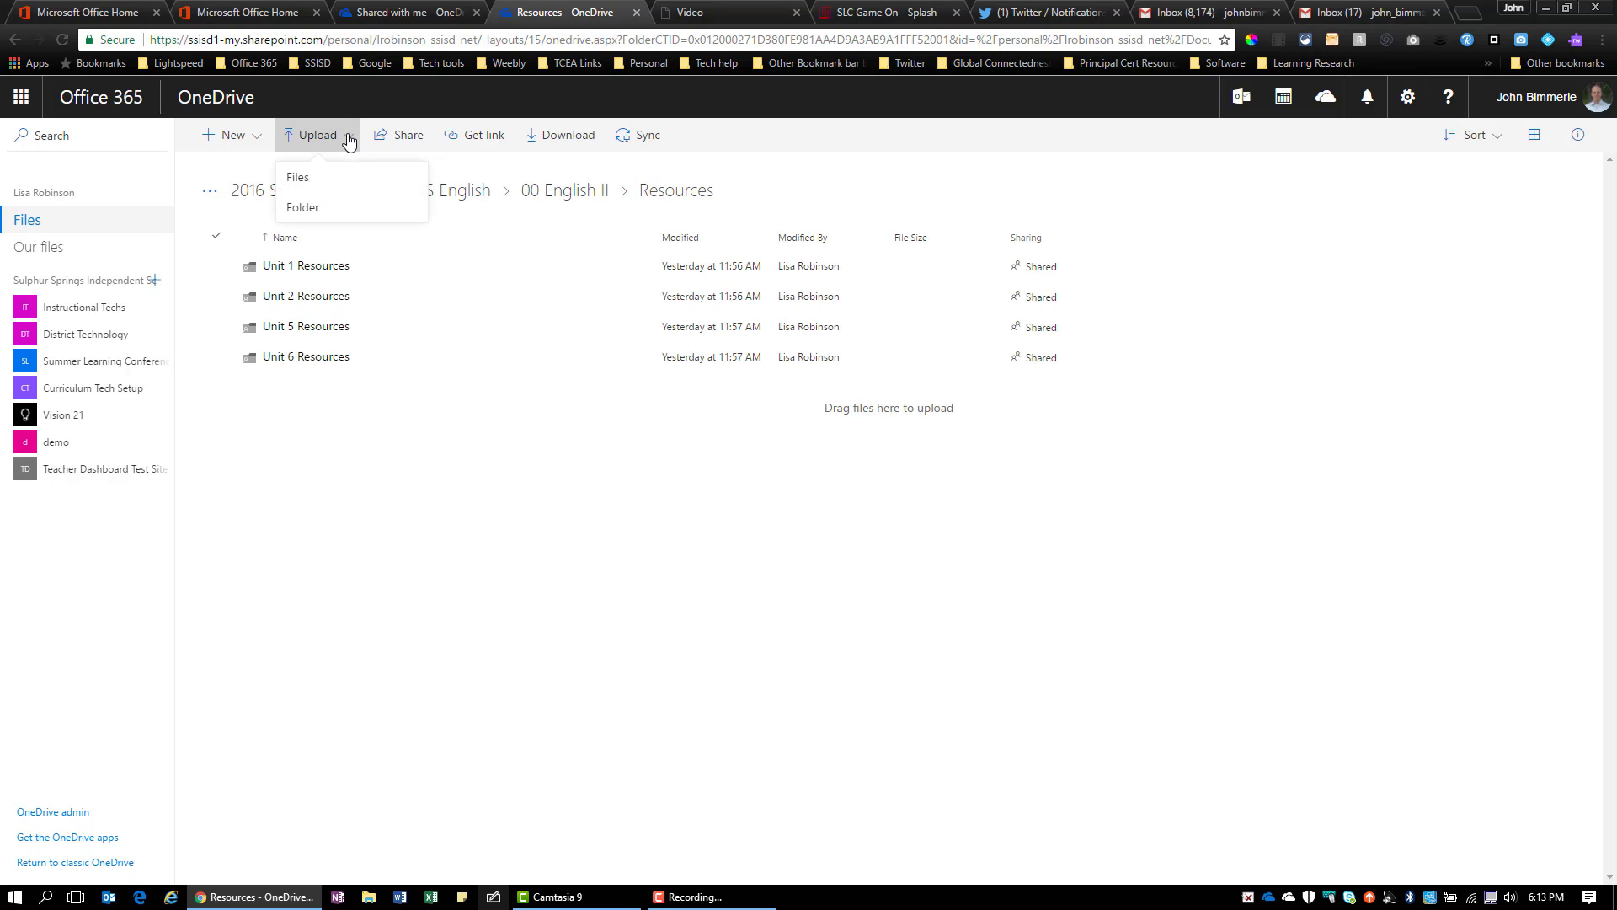
click(297, 183)
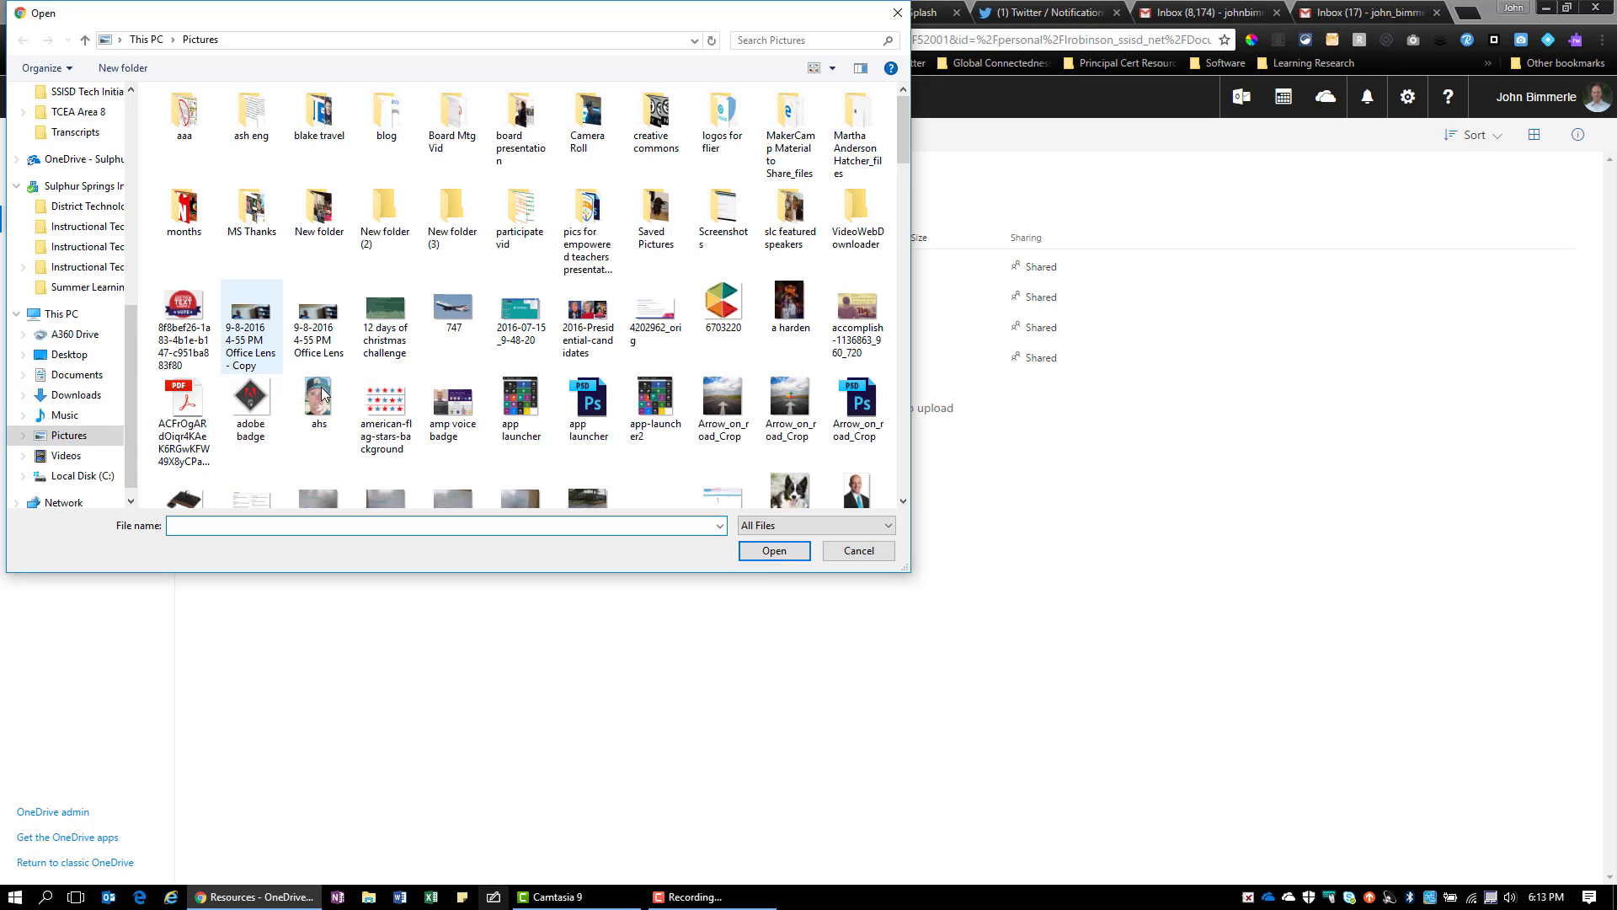
Pick the adobe badge image in the Open dialog, then cancel without uploading.
click(252, 401)
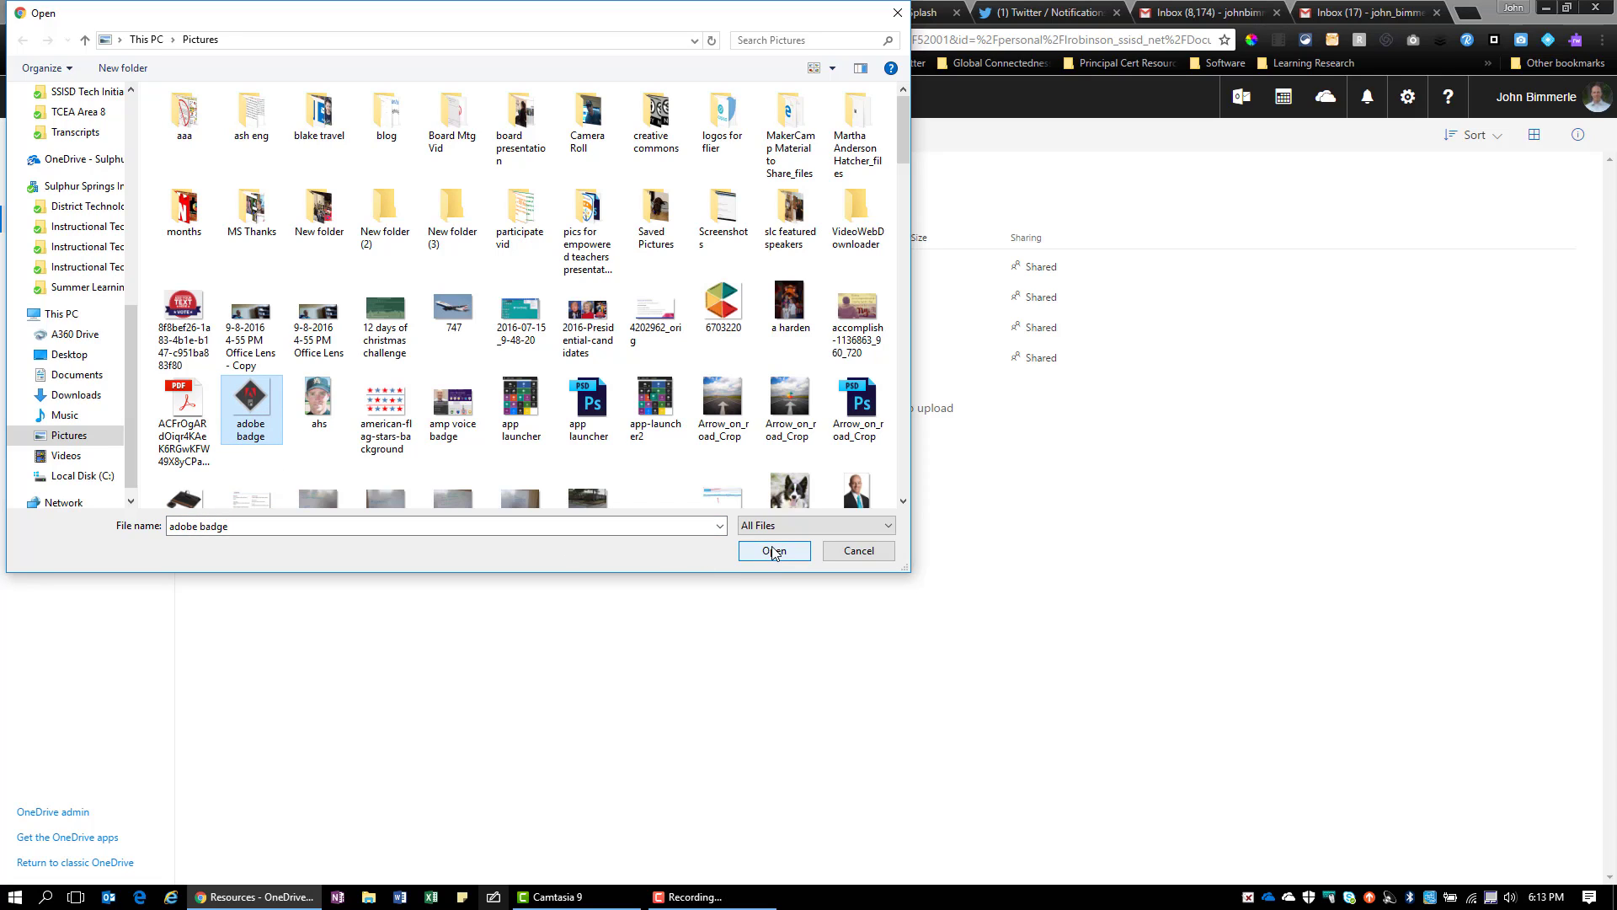
click(857, 558)
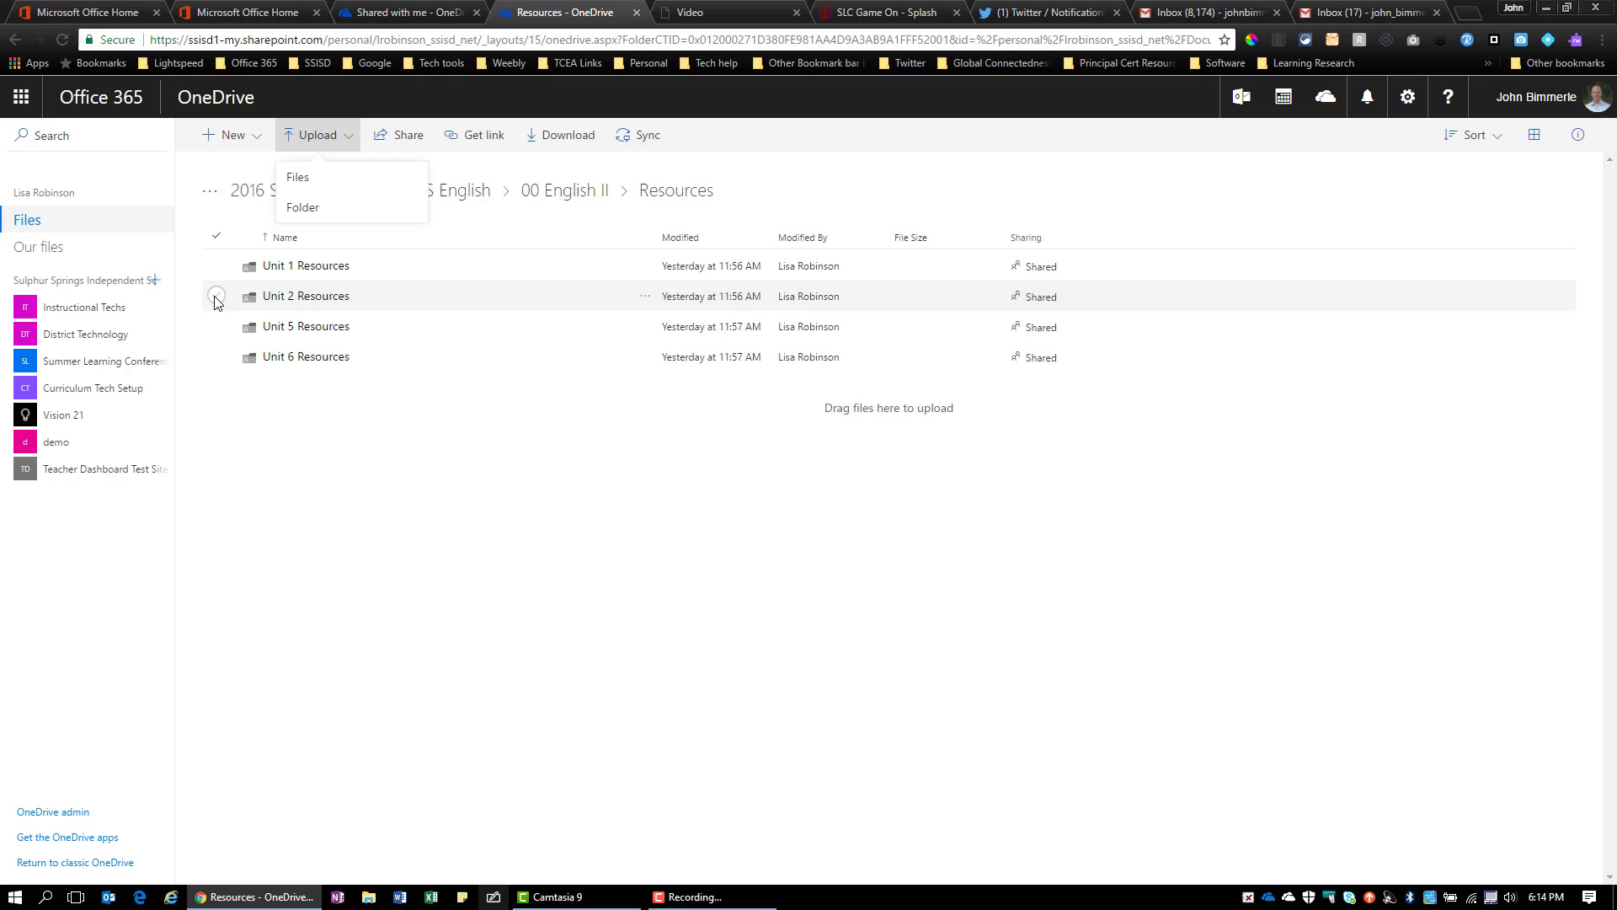
Select Unit 2 Resources and show its Move to destination choices.
click(216, 299)
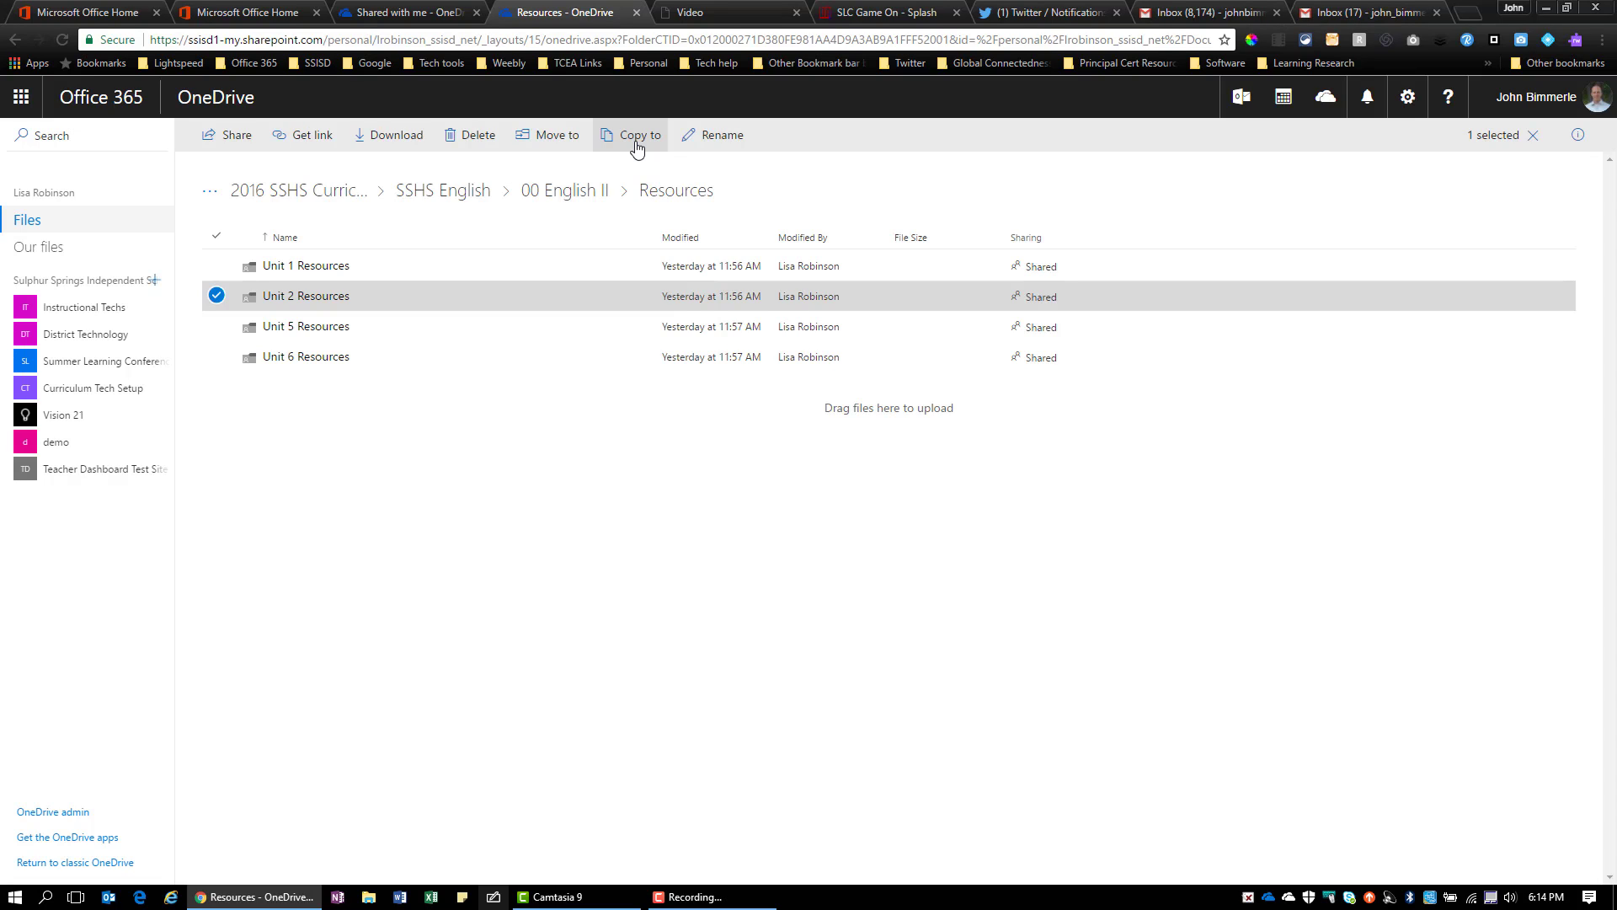
click(557, 136)
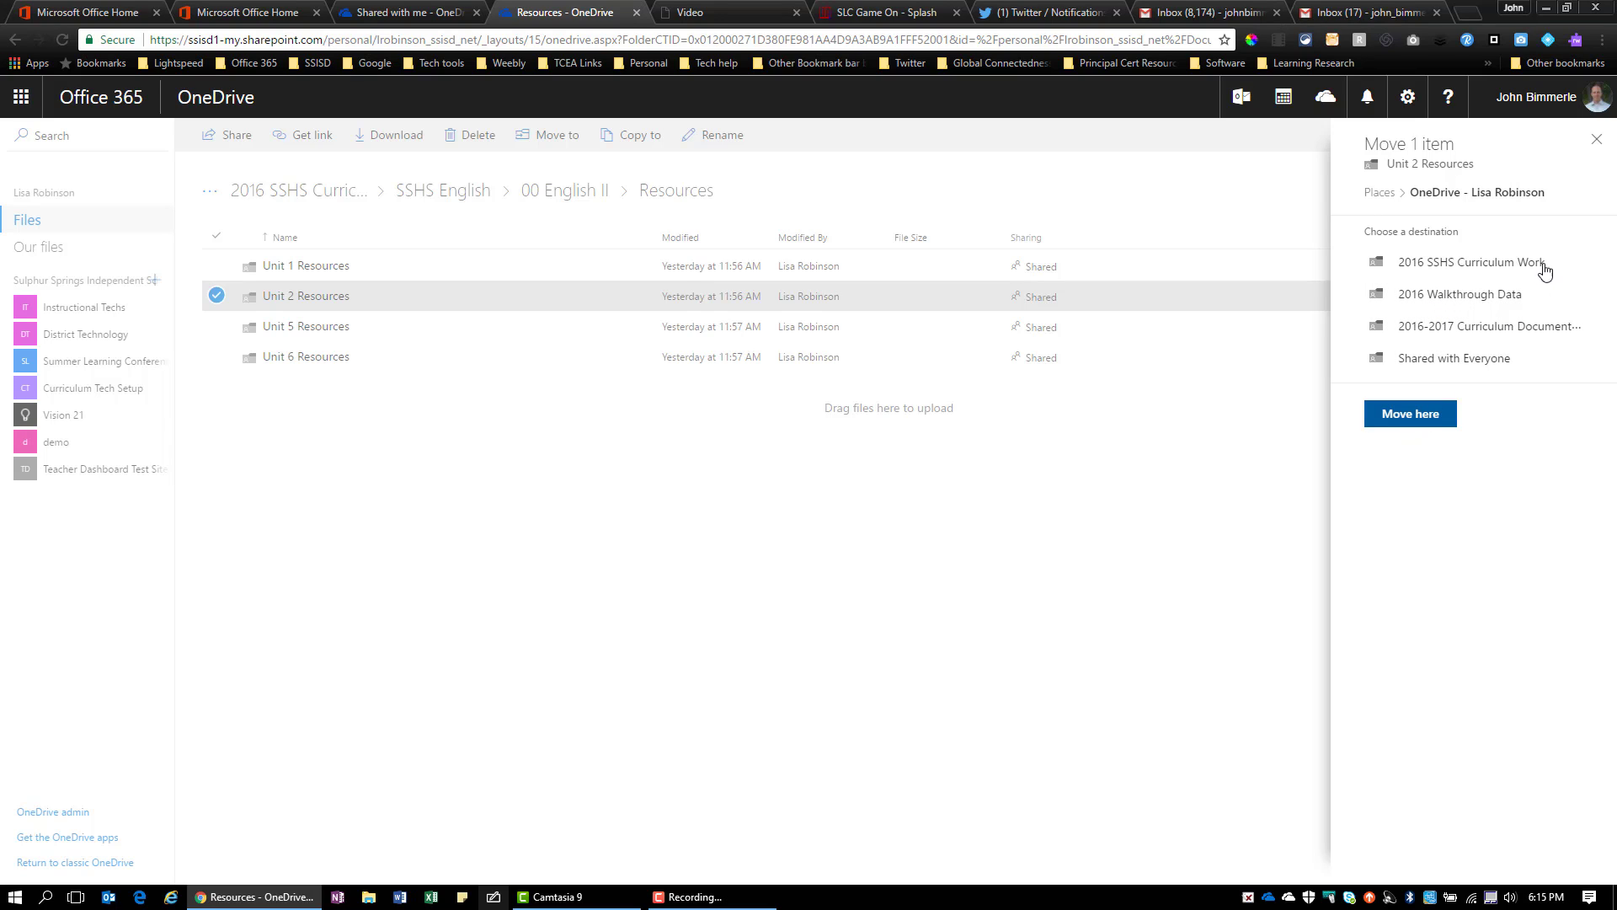
Dismiss the move panel, view Copy to destinations for Unit 2 Resources, then close it.
click(1011, 165)
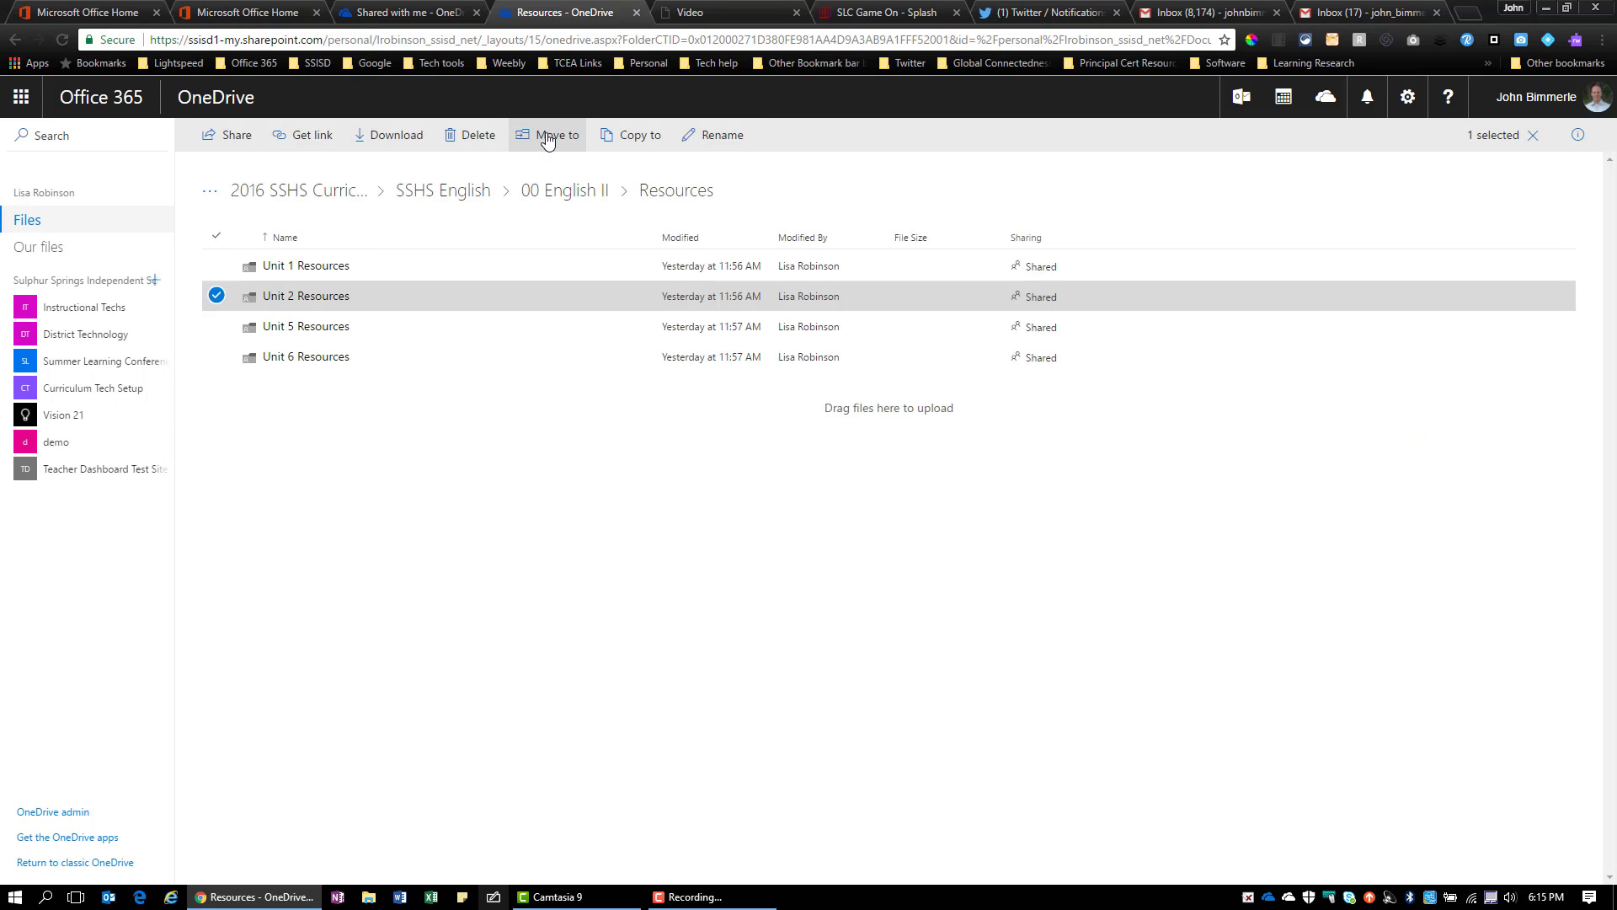
click(628, 137)
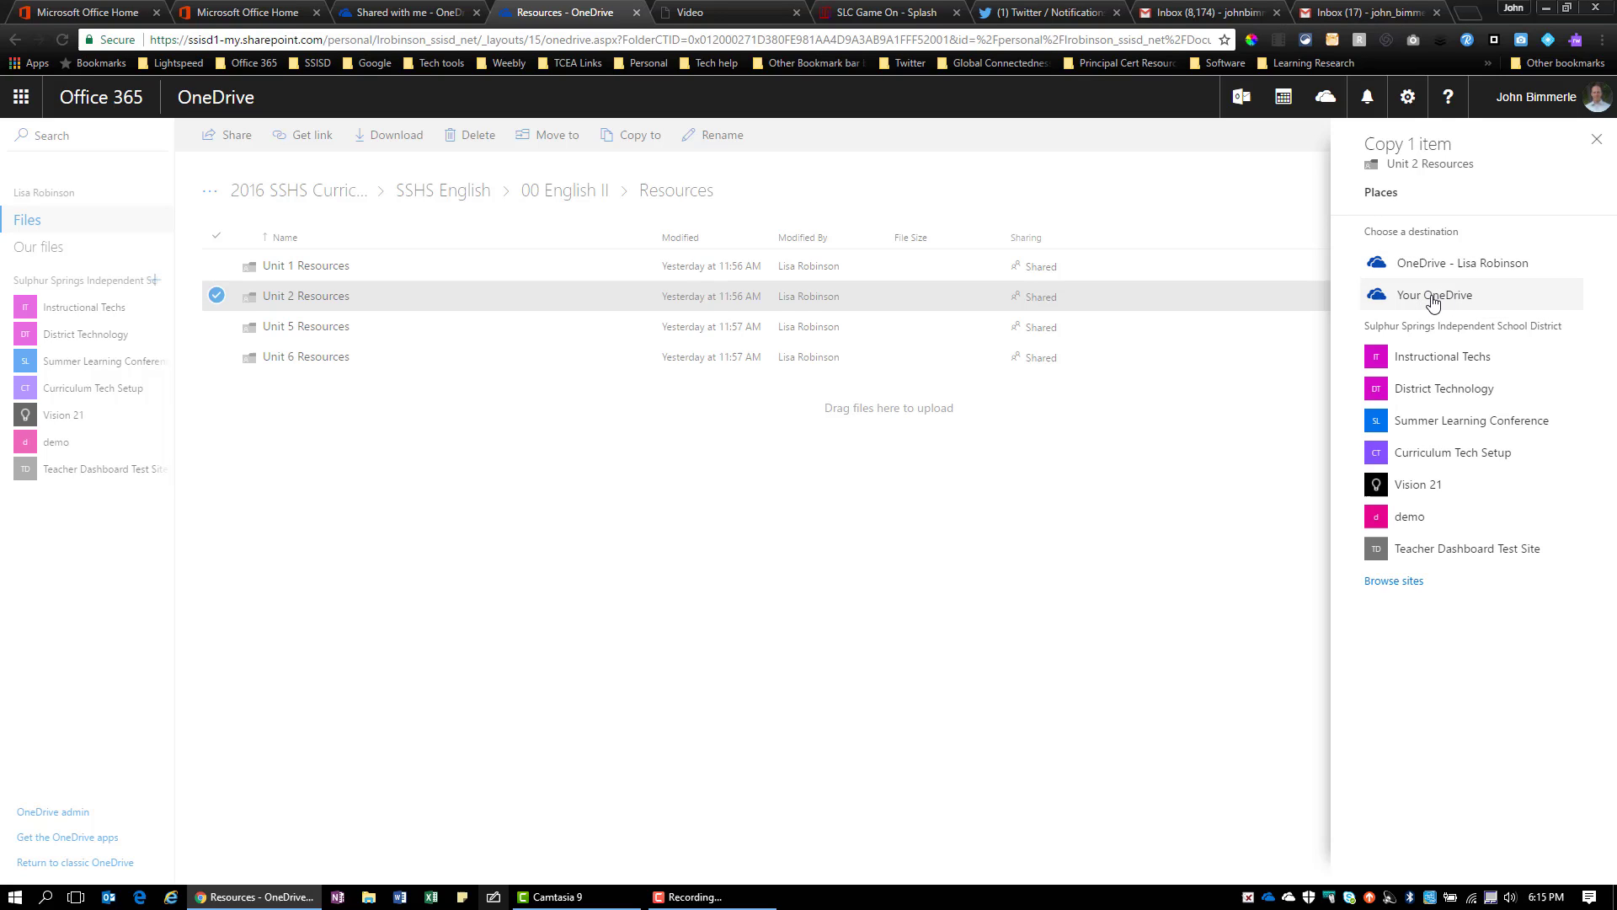
click(1597, 144)
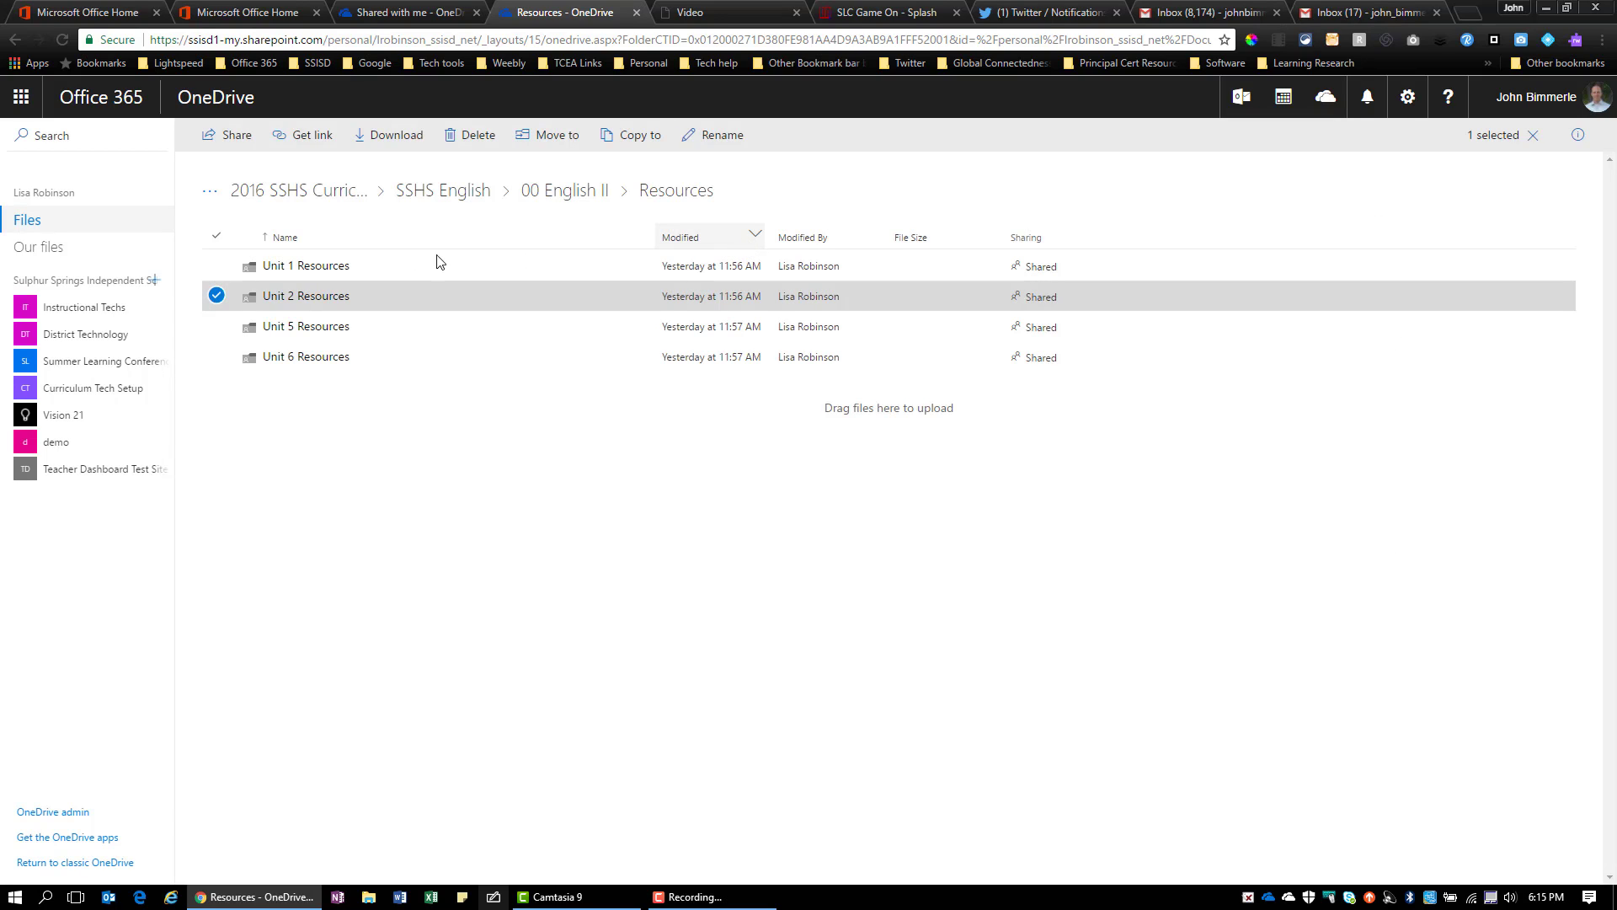